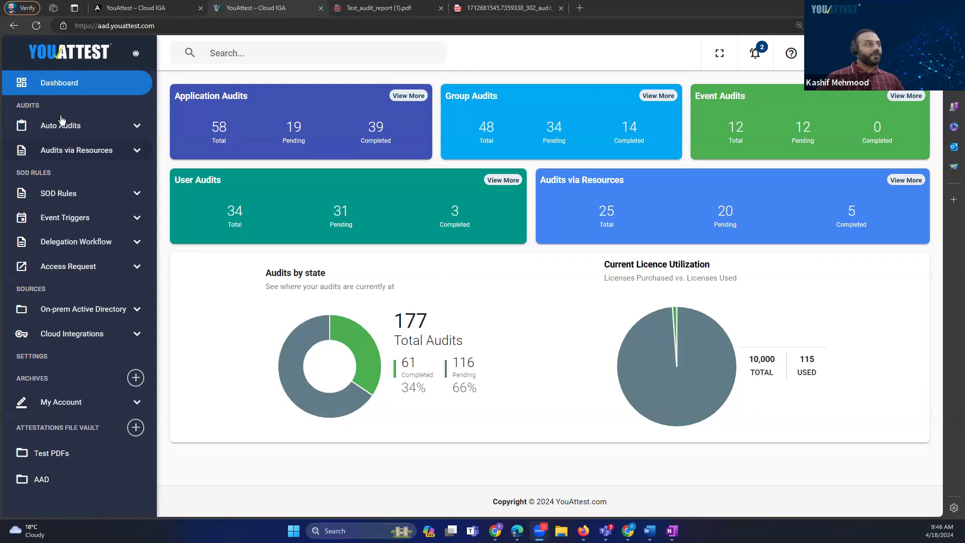
Start a new user audit and choose AAD as its API integration source
{"action": "left_click", "coordinate": [60, 132]}
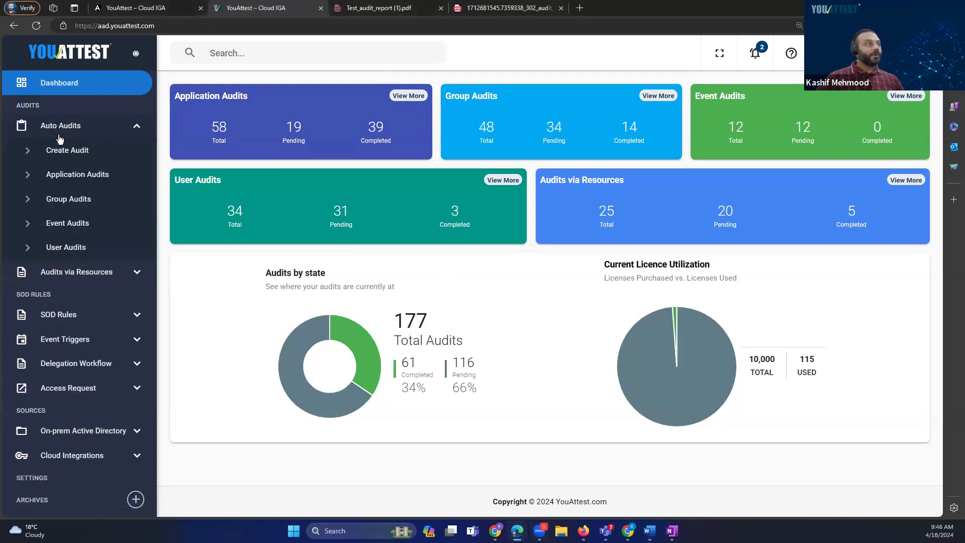
{"action": "left_click", "coordinate": [79, 255]}
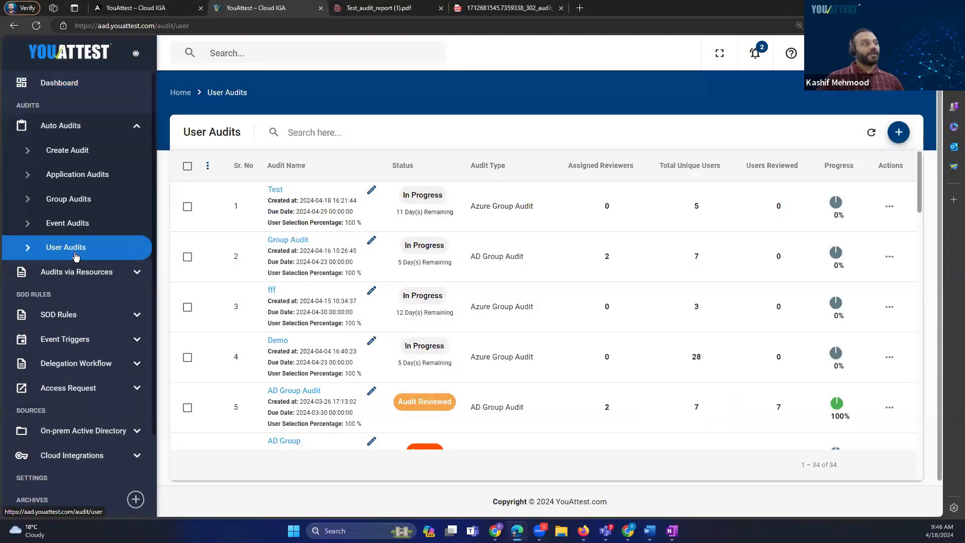
{"action": "left_click", "coordinate": [899, 132]}
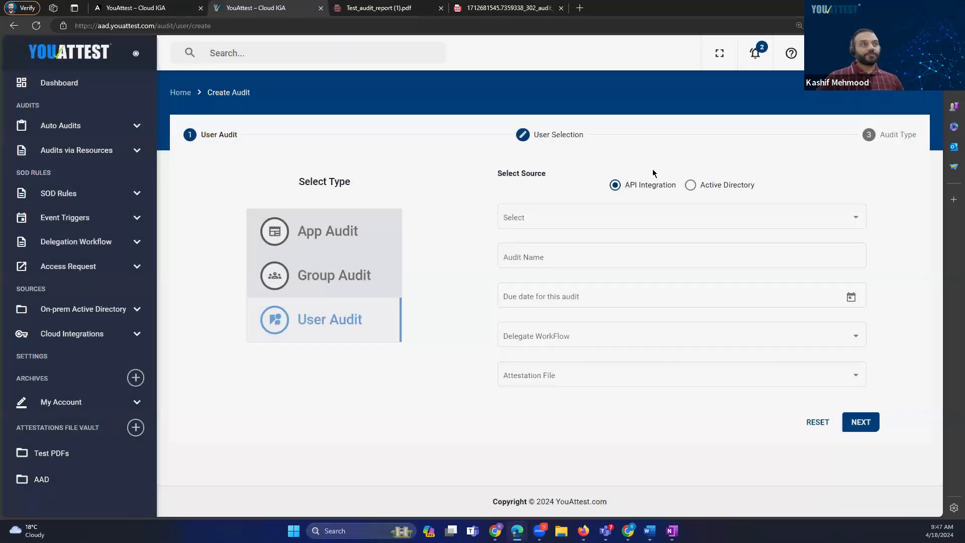
{"action": "left_click", "coordinate": [548, 219]}
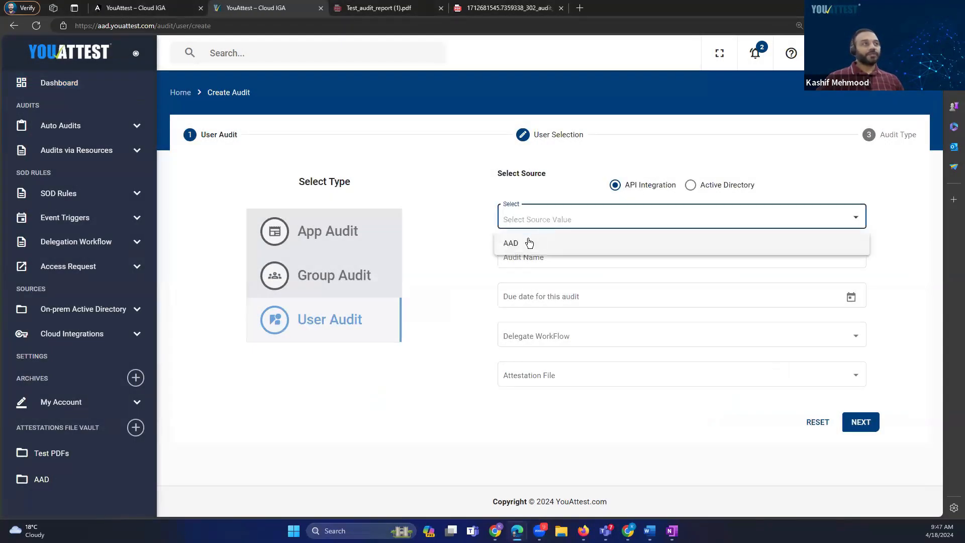
{"action": "left_click", "coordinate": [513, 246]}
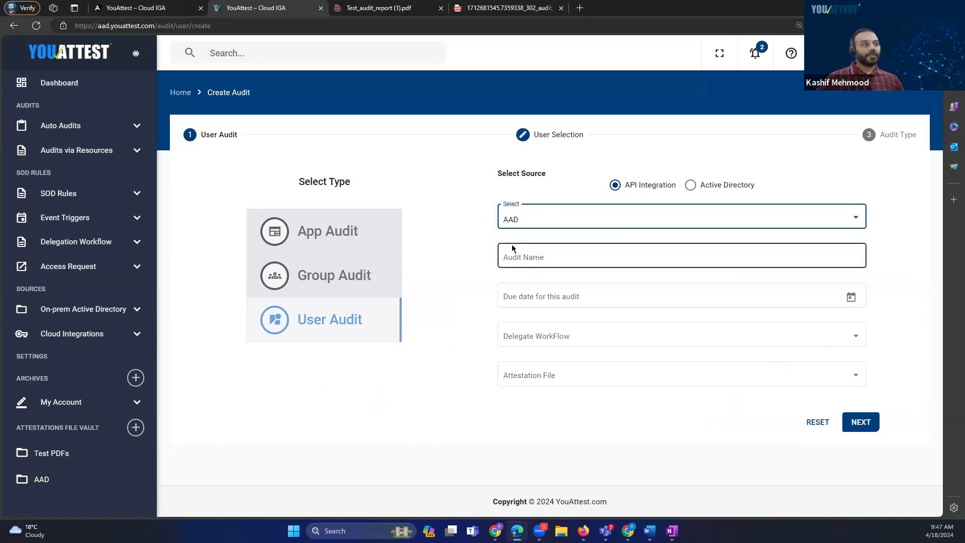
Name the audit Test, set its due date to 4/22/2024, and continue to the user selection
{"action": "left_click", "coordinate": [515, 257]}
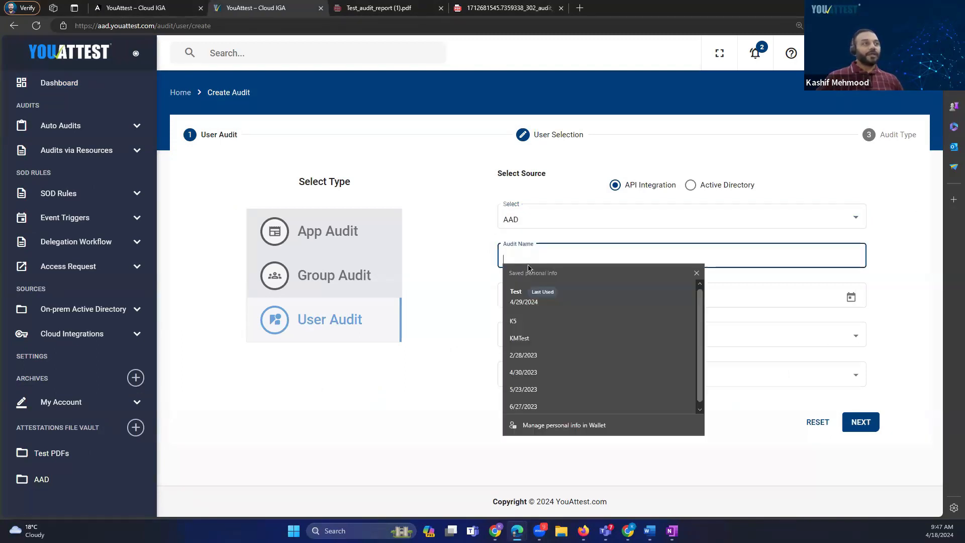
{"action": "left_click", "coordinate": [521, 289]}
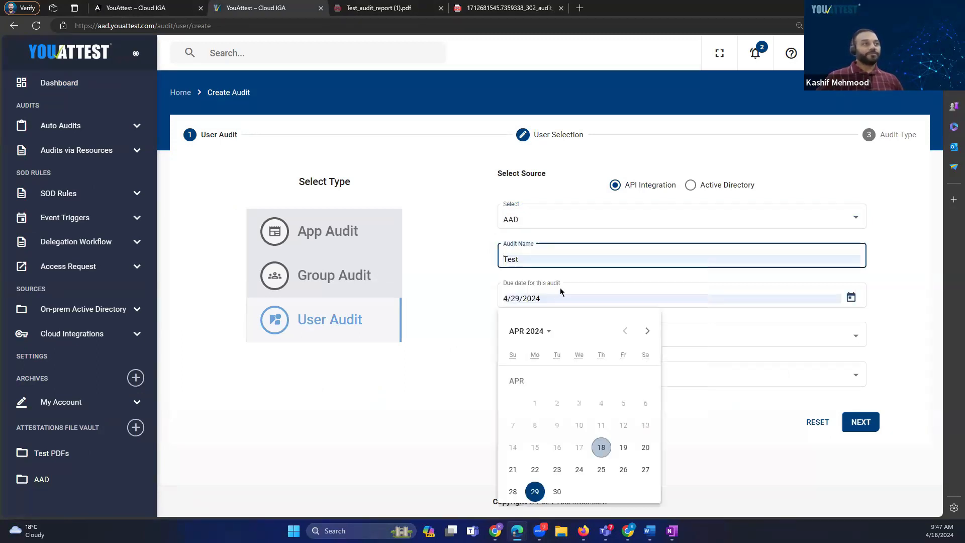
{"action": "left_click", "coordinate": [535, 495]}
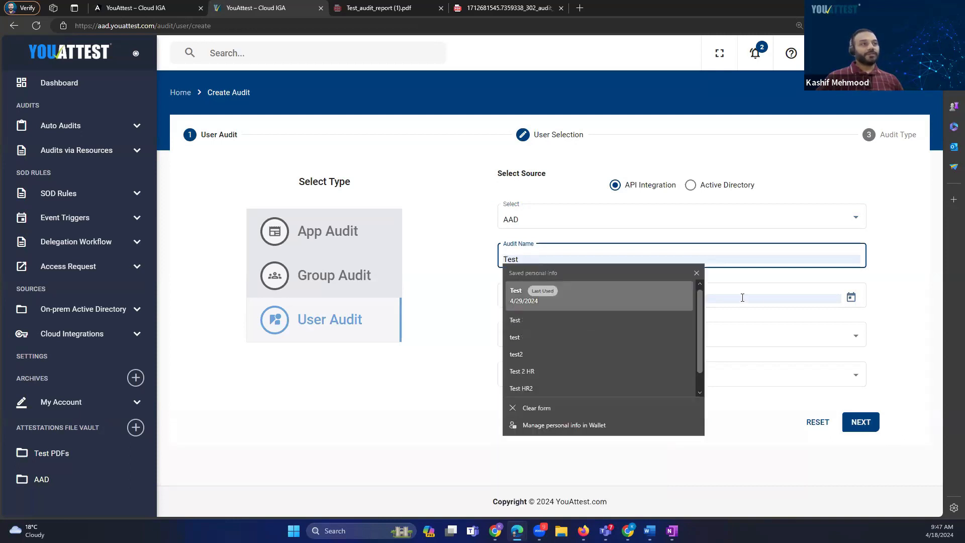
{"action": "left_click", "coordinate": [774, 305]}
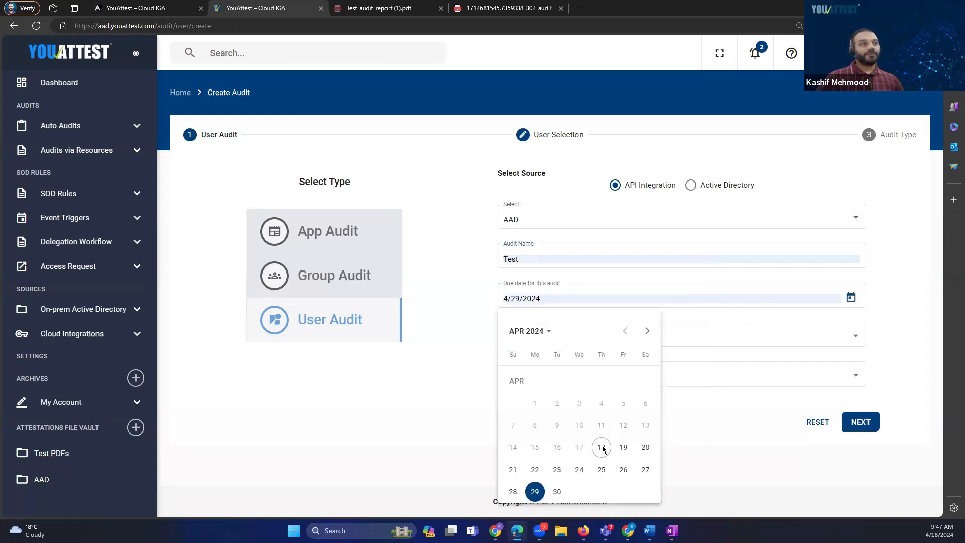
{"action": "left_click", "coordinate": [535, 469]}
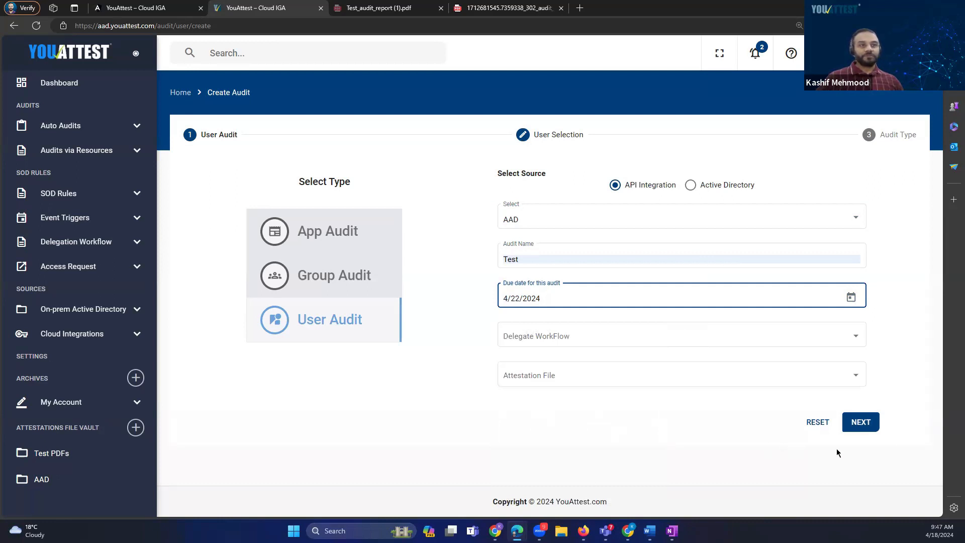
{"action": "left_click", "coordinate": [861, 422]}
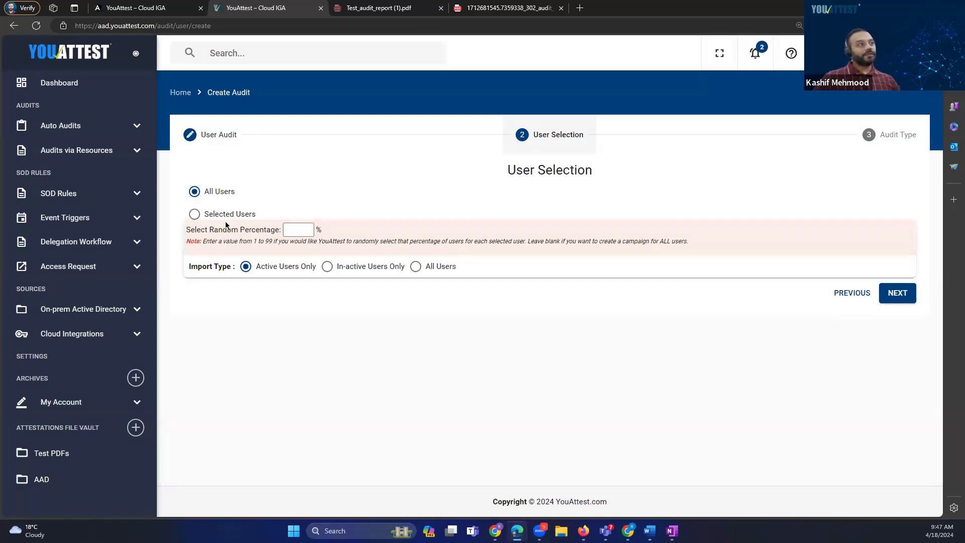
Restrict the audit to selected users by roles and bring up the list of available roles
{"action": "left_click", "coordinate": [195, 217]}
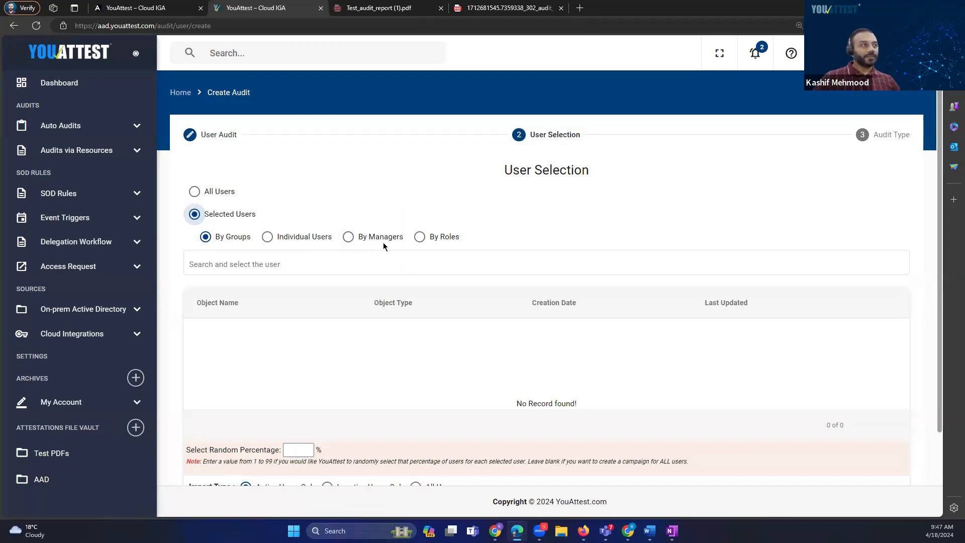
{"action": "left_click", "coordinate": [420, 238]}
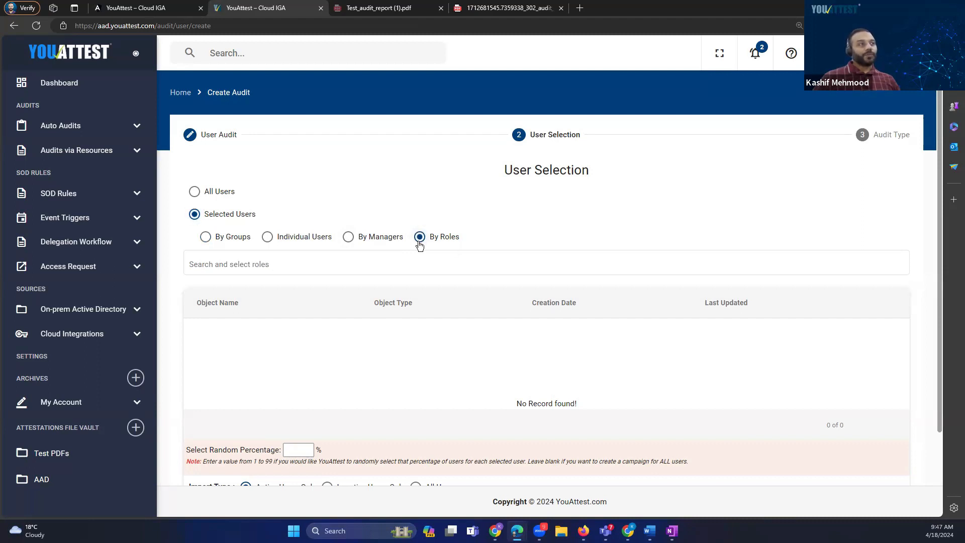
{"action": "left_click", "coordinate": [253, 261]}
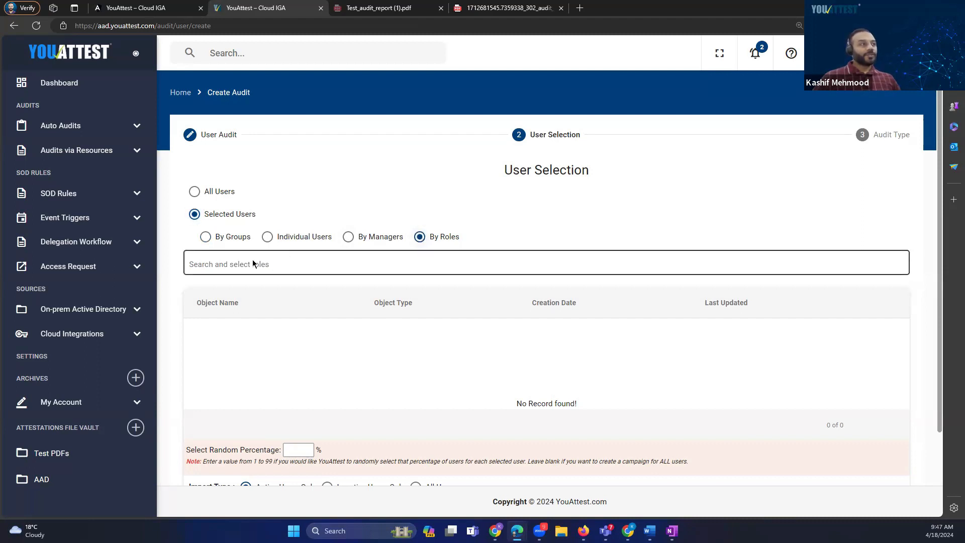
{"action": "left_click", "coordinate": [210, 262]}
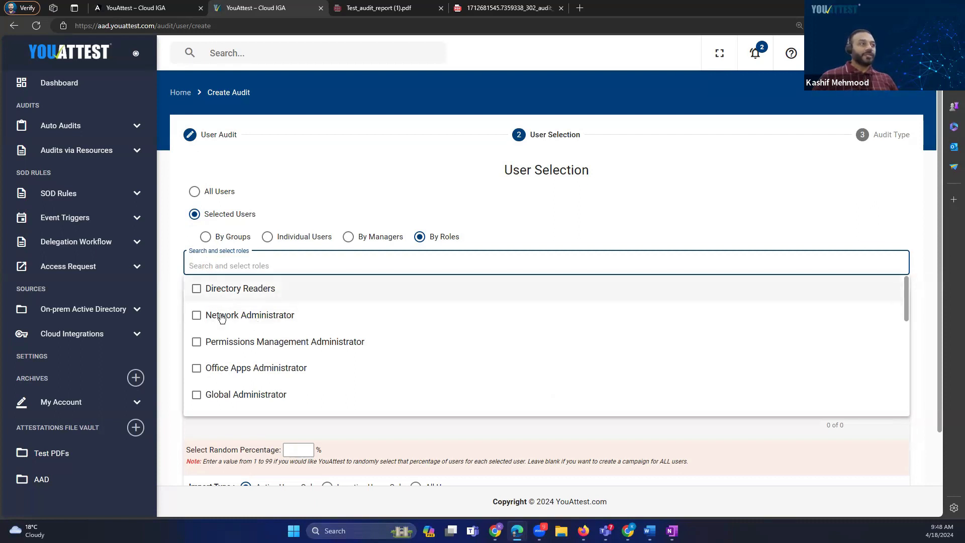
Select the Network Administrator, Global Administrator and User Administrator roles for the audit
{"action": "scroll", "coordinate": [214, 357], "scroll_direction": "down", "scroll_amount": 1}
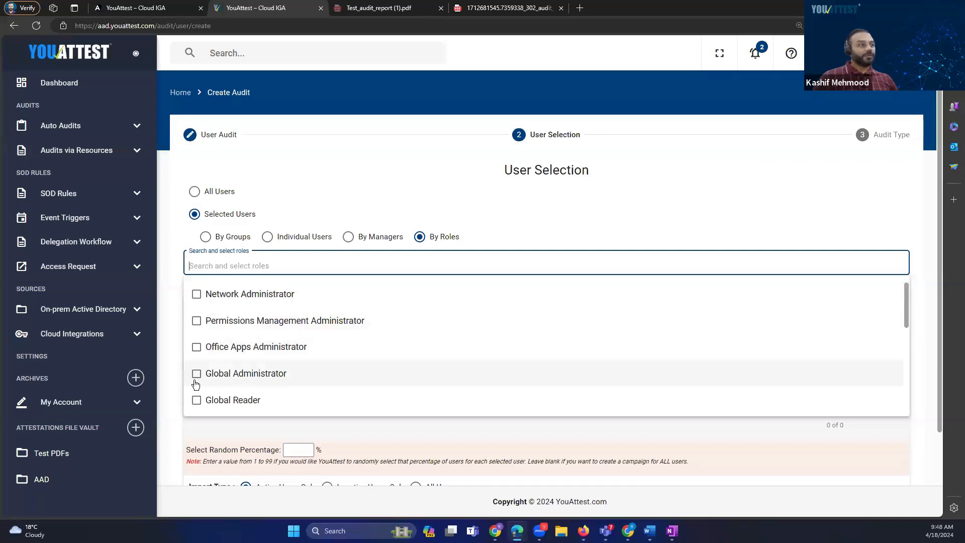
{"action": "scroll", "coordinate": [196, 385], "scroll_direction": "down", "scroll_amount": 2}
{"action": "scroll", "coordinate": [245, 356], "scroll_direction": "down", "scroll_amount": 3}
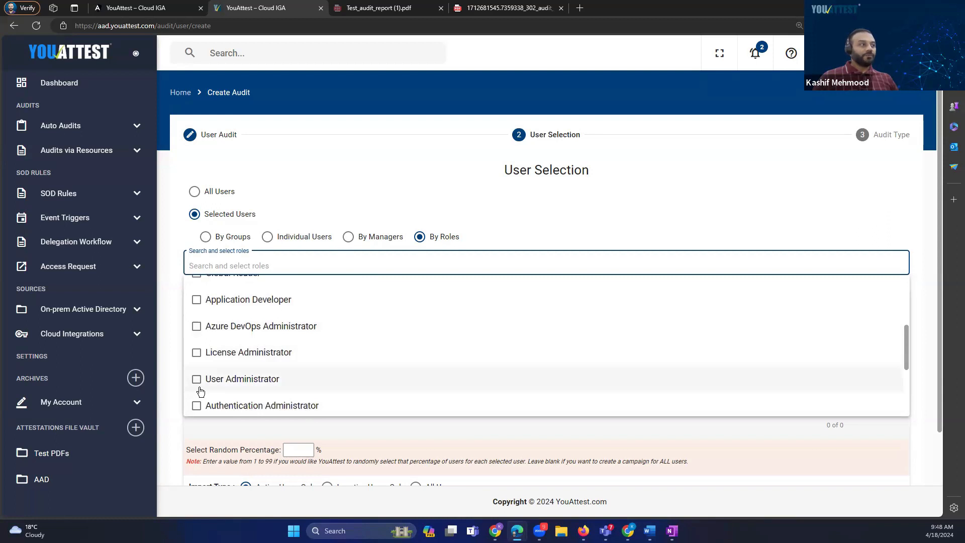
{"action": "scroll", "coordinate": [270, 376], "scroll_direction": "down", "scroll_amount": 4}
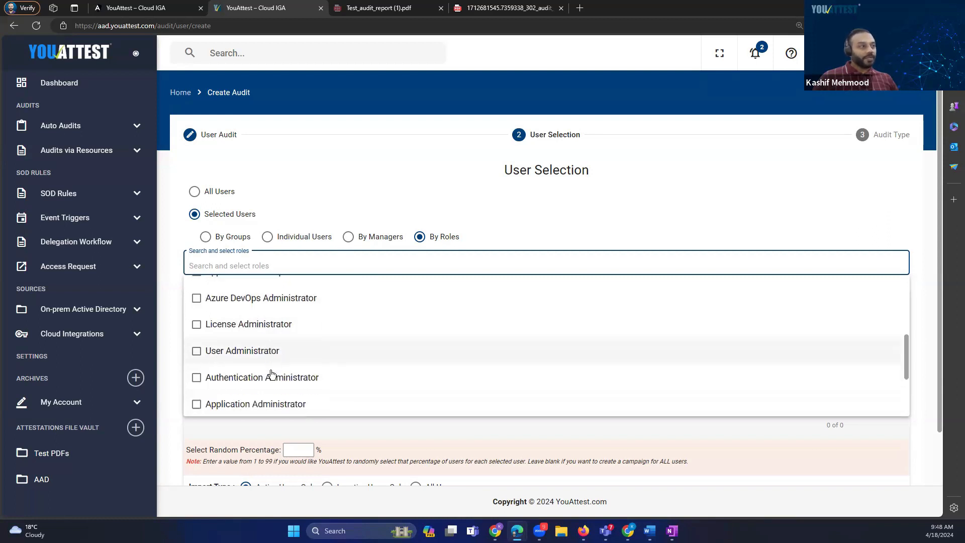
{"action": "scroll", "coordinate": [272, 375], "scroll_direction": "up", "scroll_amount": 8}
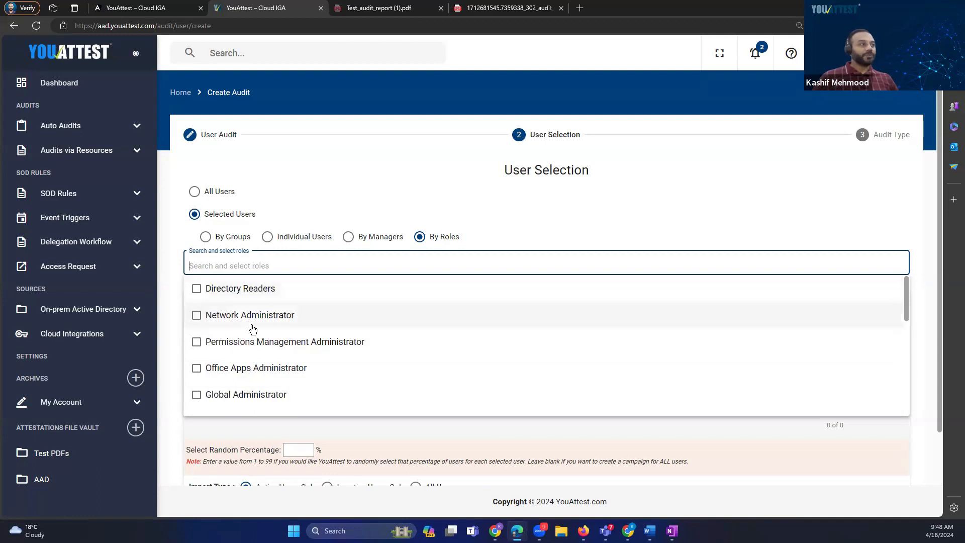
{"action": "left_click", "coordinate": [196, 316]}
{"action": "scroll", "coordinate": [287, 370], "scroll_direction": "down", "scroll_amount": 2}
{"action": "left_click", "coordinate": [197, 332]}
{"action": "scroll", "coordinate": [280, 367], "scroll_direction": "down", "scroll_amount": 2}
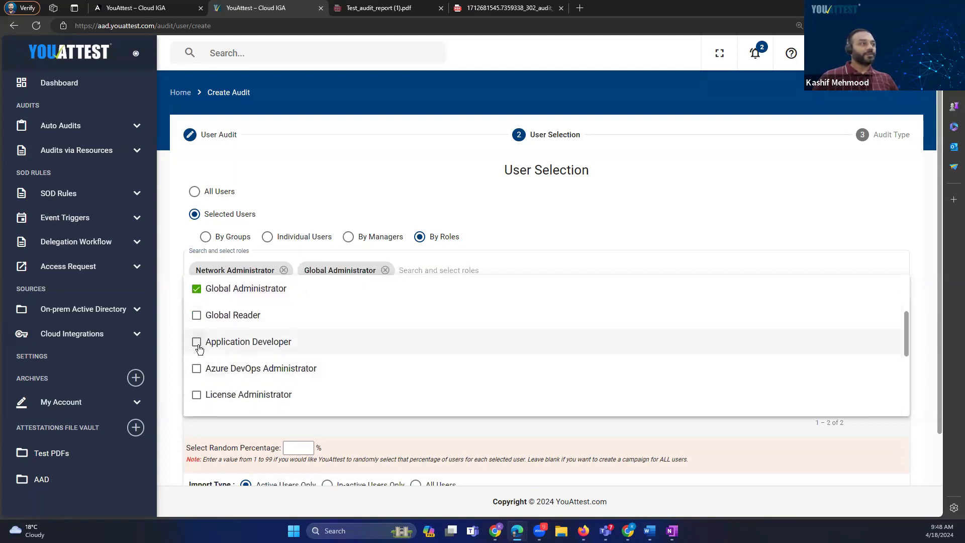
{"action": "scroll", "coordinate": [237, 392], "scroll_direction": "down", "scroll_amount": 2}
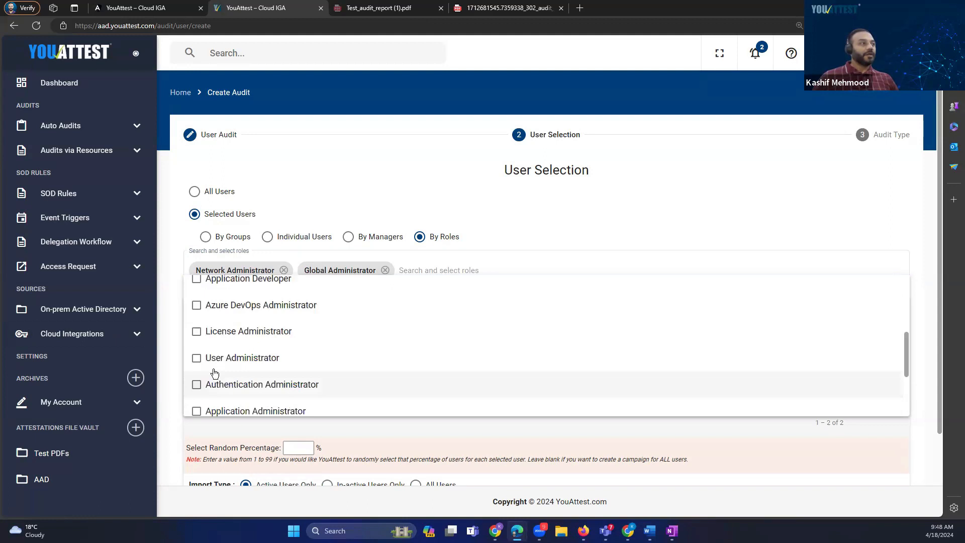
{"action": "left_click", "coordinate": [197, 359]}
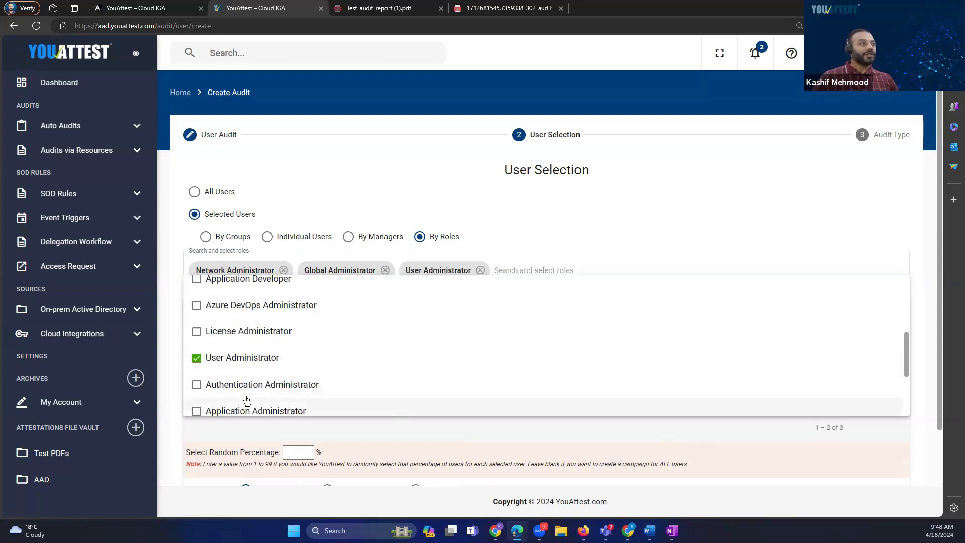
{"action": "scroll", "coordinate": [265, 347], "scroll_direction": "up", "scroll_amount": 2}
{"action": "scroll", "coordinate": [266, 348], "scroll_direction": "up", "scroll_amount": 4}
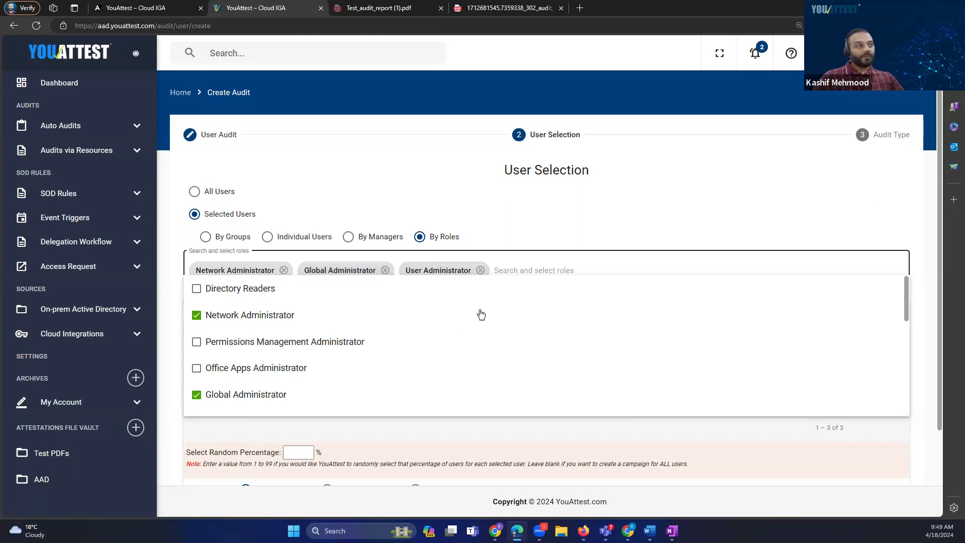
Continue to the audit type, choose Review Group Access, and create the audit
{"action": "scroll", "coordinate": [704, 387], "scroll_direction": "down", "scroll_amount": 2}
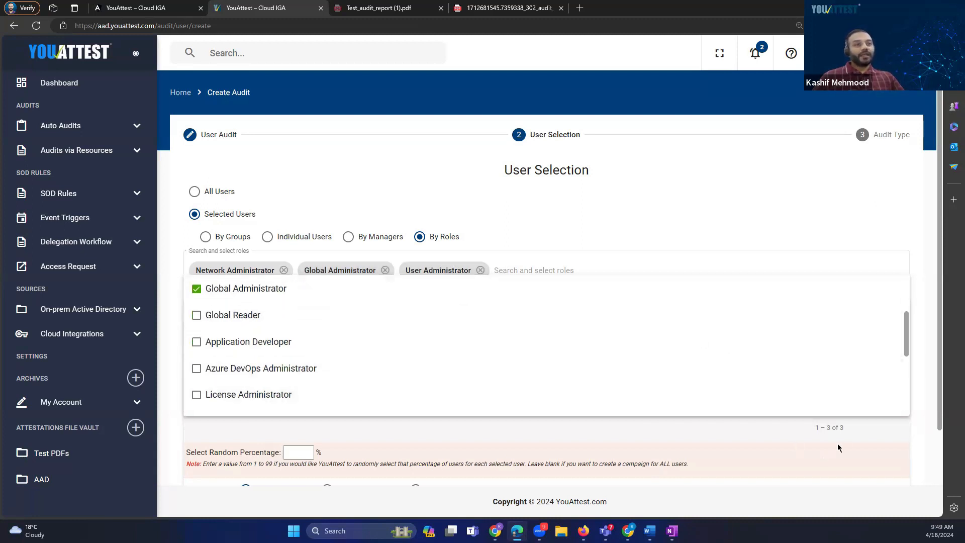
{"action": "scroll", "coordinate": [838, 448], "scroll_direction": "down", "scroll_amount": 1}
{"action": "left_click", "coordinate": [878, 463]}
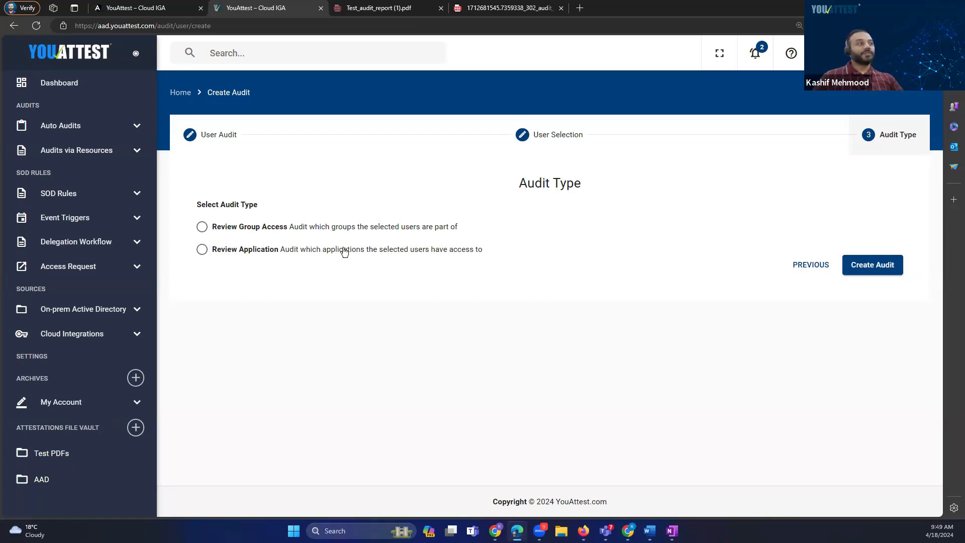
{"action": "left_click", "coordinate": [201, 227]}
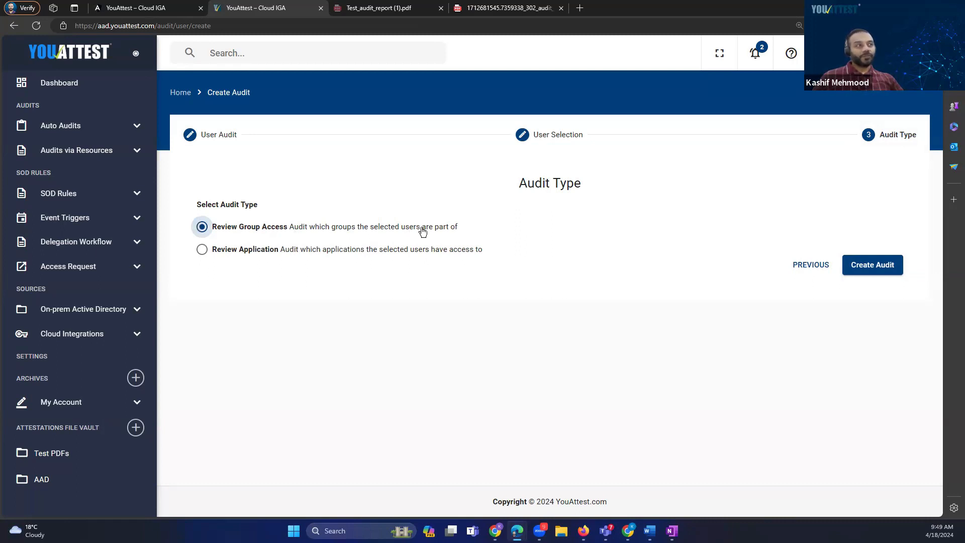
{"action": "left_click", "coordinate": [890, 271]}
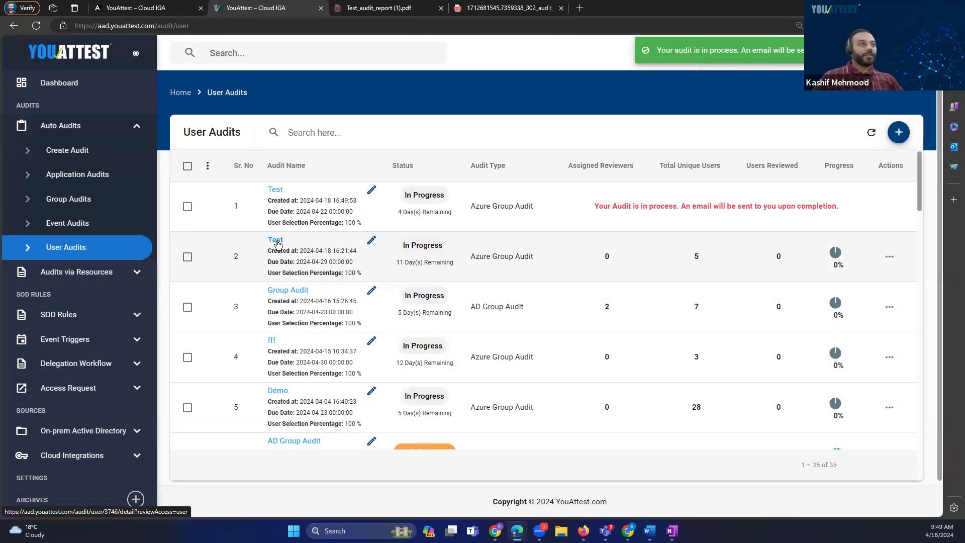
Open the existing Test audit due 2024-04-29 and check the second user's manager/auditor
{"action": "left_click", "coordinate": [276, 242]}
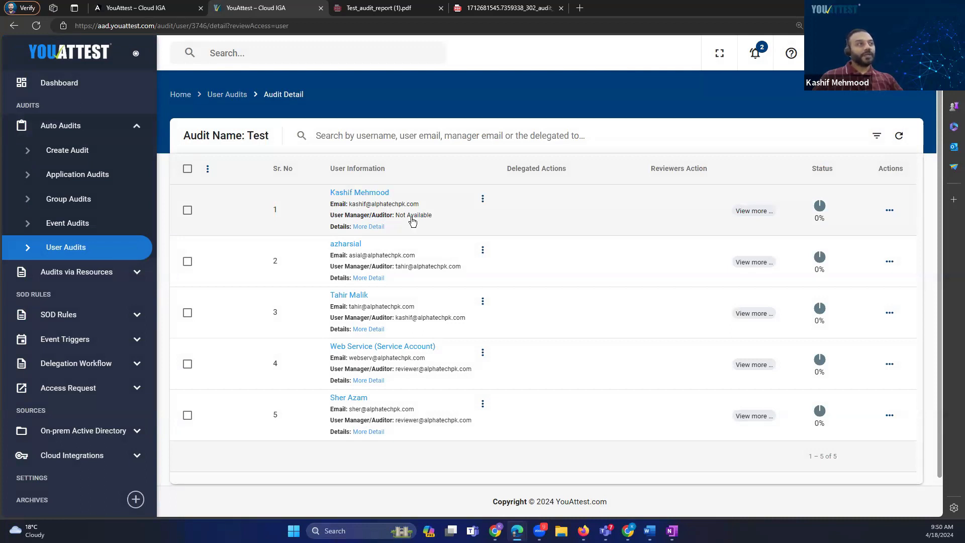
{"action": "left_click_drag", "start_coordinate": [472, 276], "coordinate": [399, 273]}
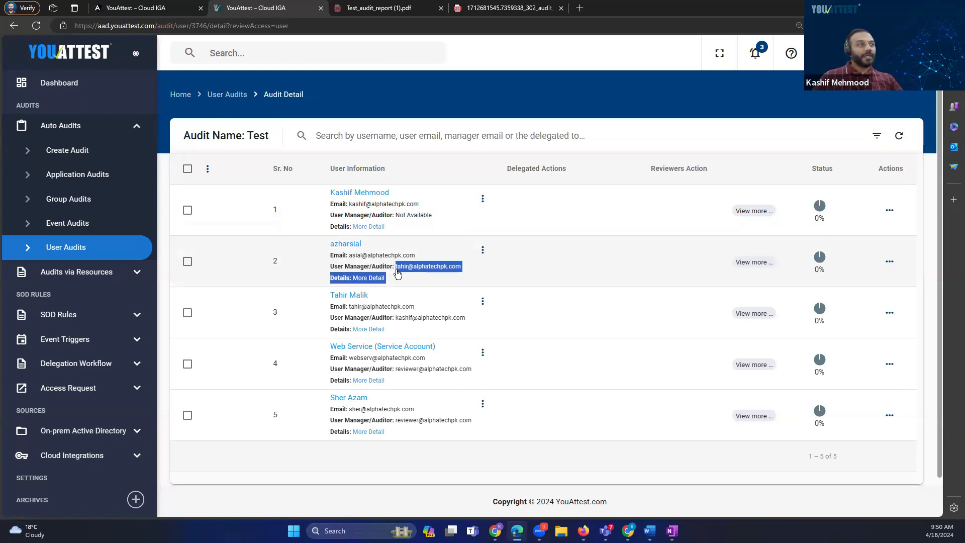
{"action": "left_click", "coordinate": [455, 231]}
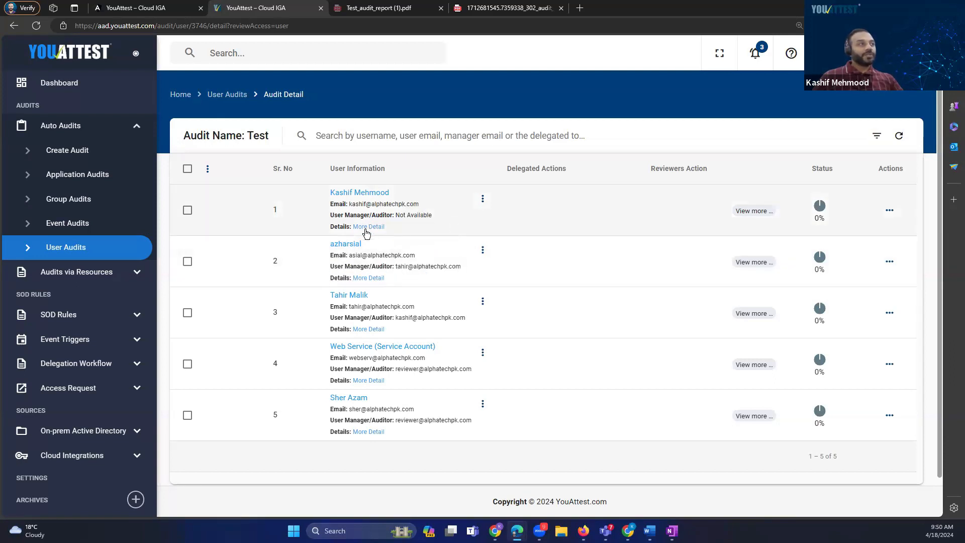
View the second user's full details, check the assigned user roles, and close the details
{"action": "left_click", "coordinate": [368, 278]}
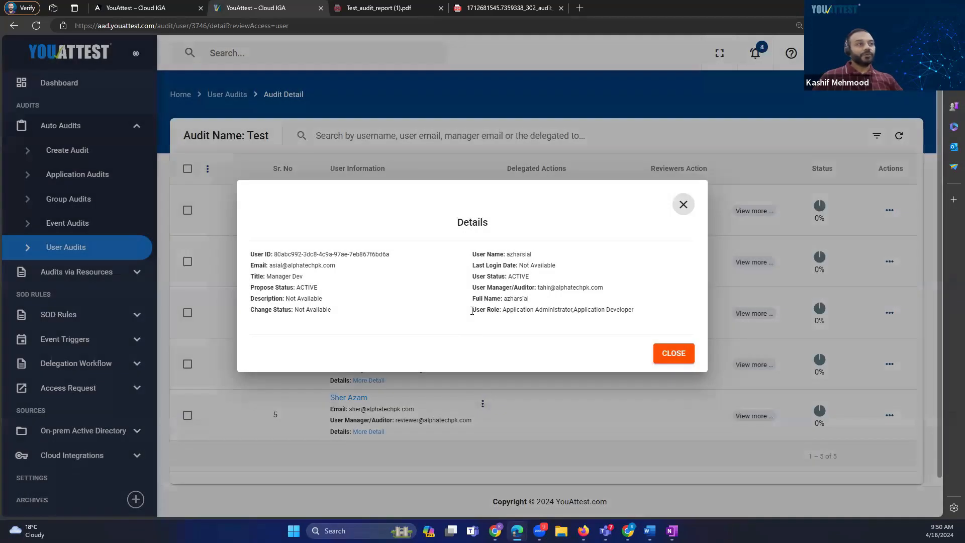
{"action": "left_click_drag", "start_coordinate": [472, 310], "coordinate": [640, 314]}
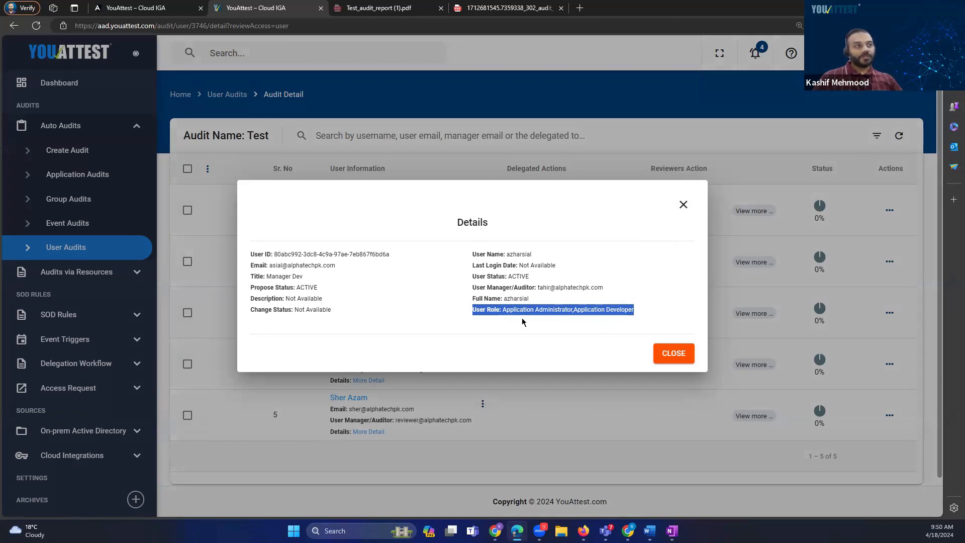
{"action": "left_click", "coordinate": [674, 354]}
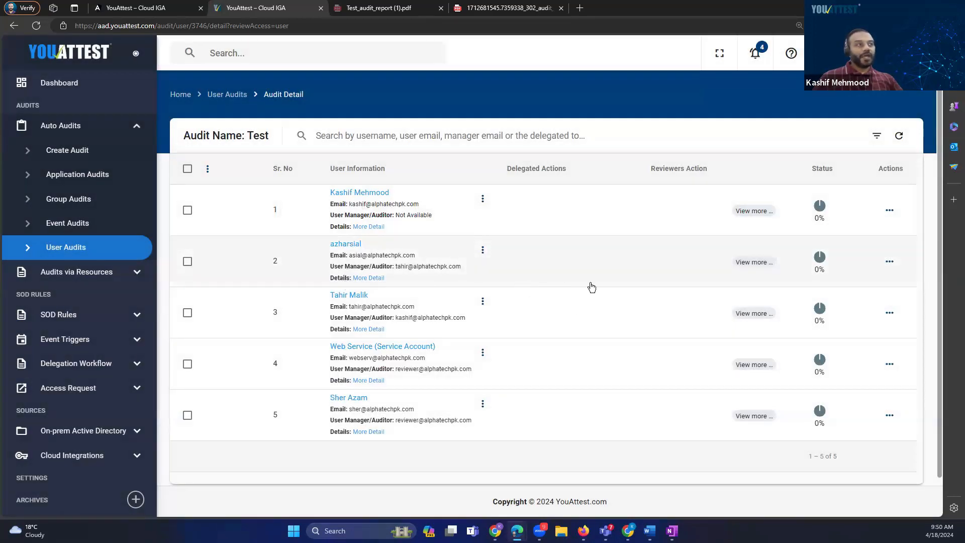
Open the list of groups under review for the second user in the audit
{"action": "left_click", "coordinate": [752, 264]}
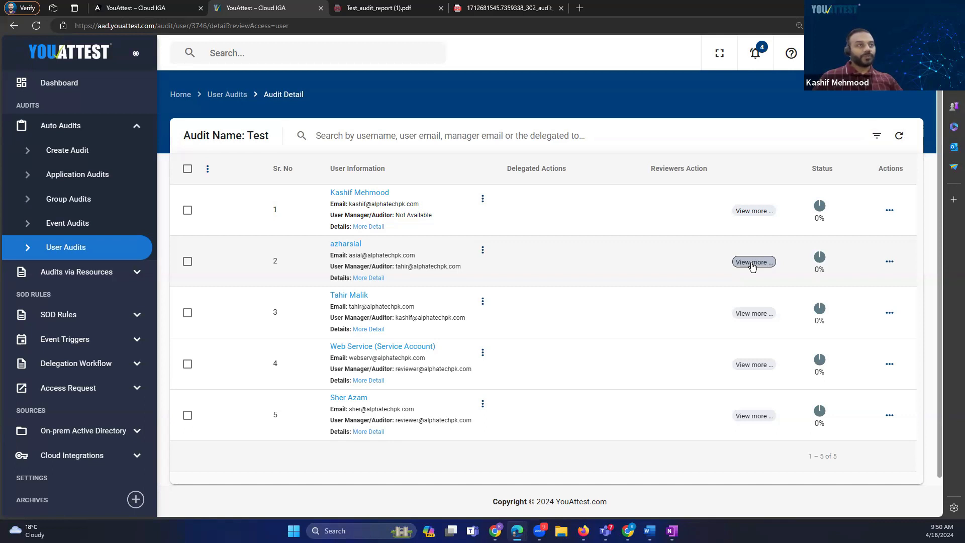
{"action": "left_click", "coordinate": [753, 263]}
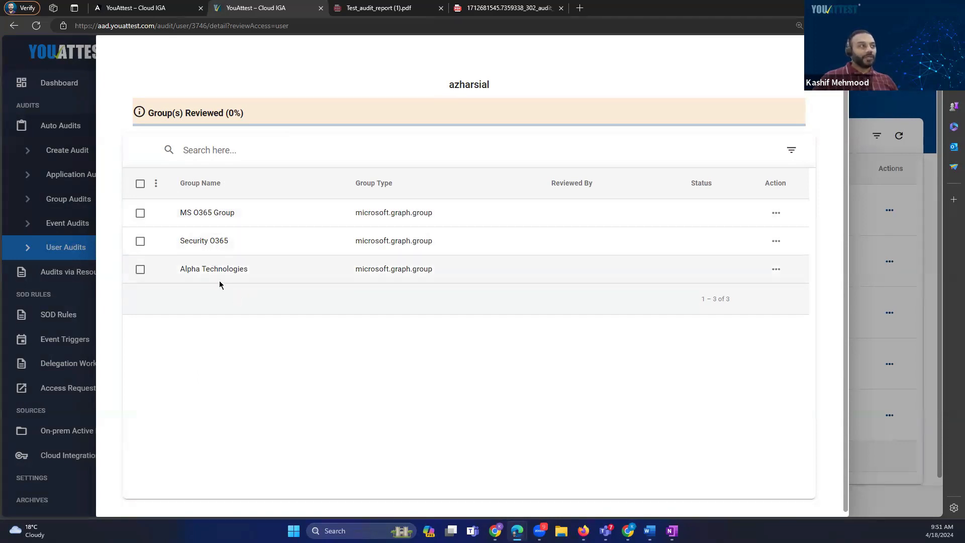
Close the second user's group list, view the Auto Delegation option for the audit's users, and cancel it
{"action": "left_click", "coordinate": [140, 214]}
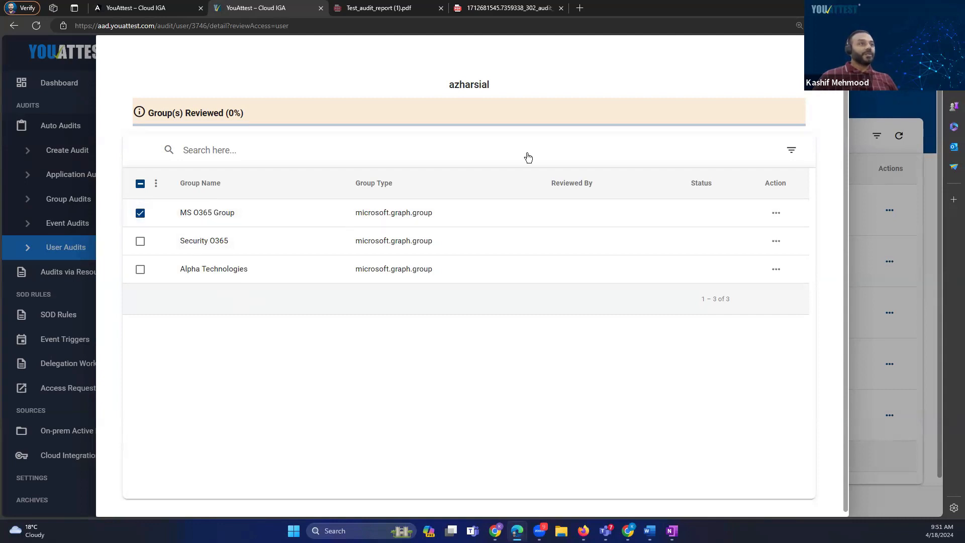
{"action": "key", "text": "Escape"}
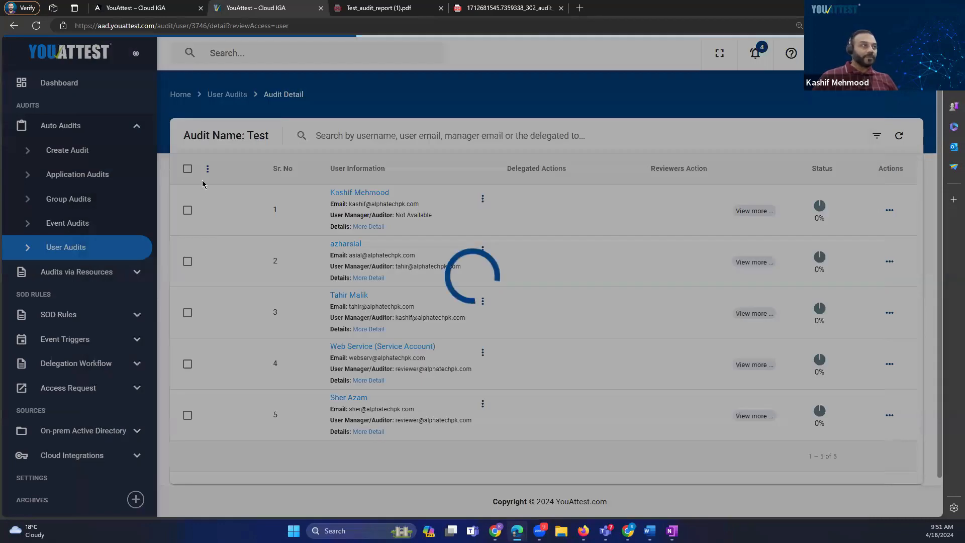
{"action": "left_click", "coordinate": [207, 170]}
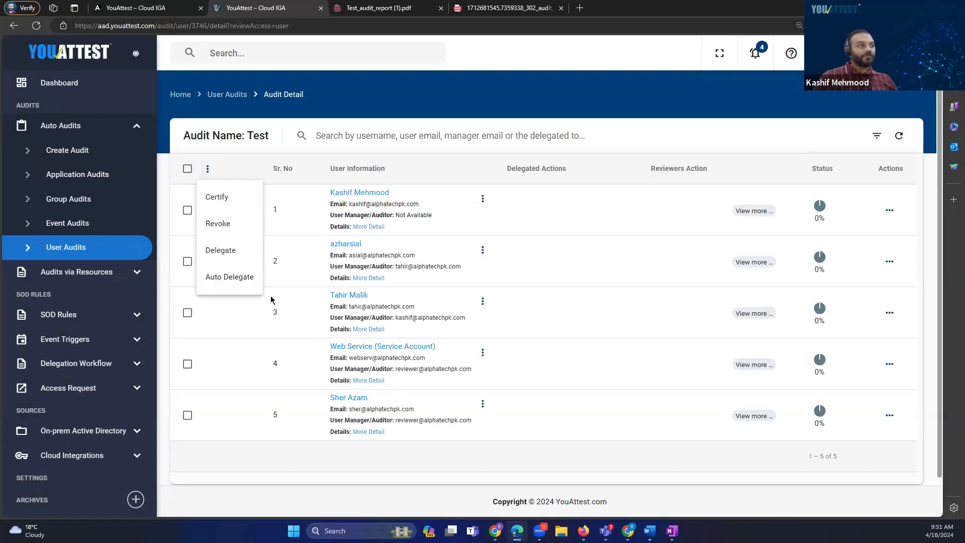
{"action": "left_click", "coordinate": [258, 280]}
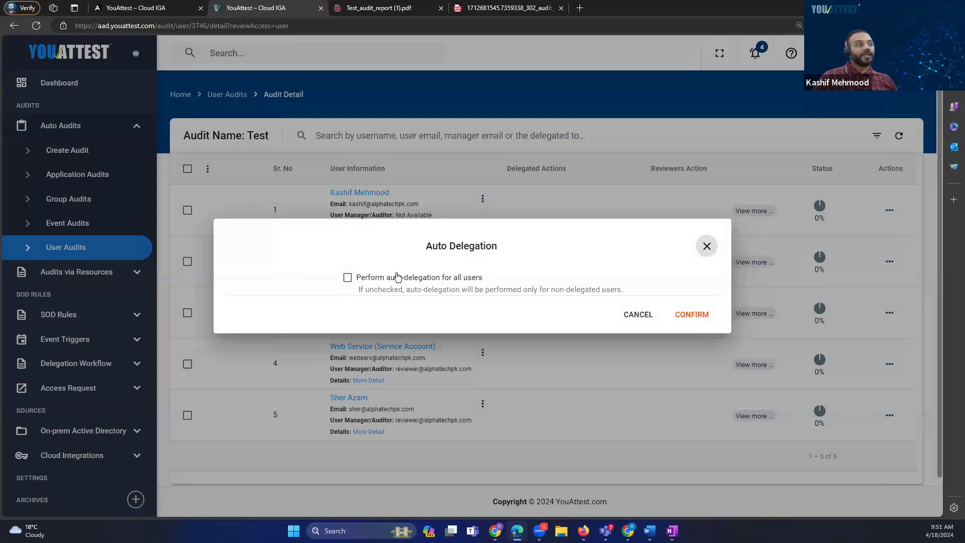
{"action": "left_click", "coordinate": [637, 316]}
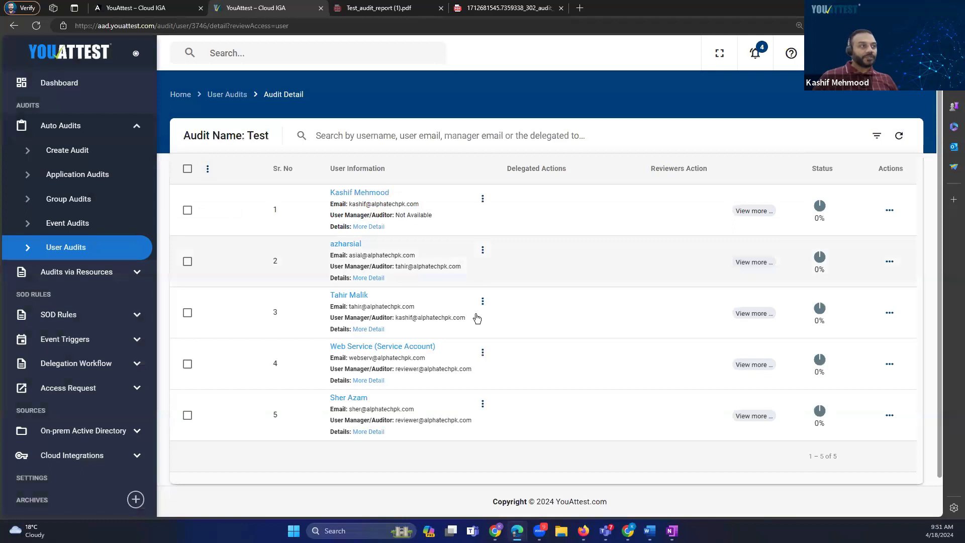
Select all users in the audit and check the reviewer assignment and bulk action options without applying any
{"action": "left_click", "coordinate": [187, 169]}
{"action": "left_click", "coordinate": [208, 169]}
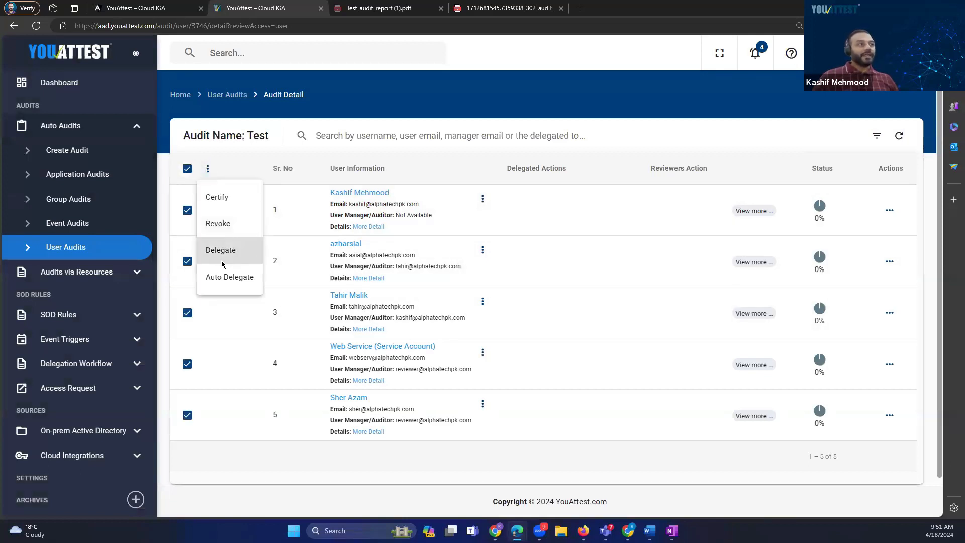
{"action": "left_click", "coordinate": [226, 250]}
{"action": "left_click", "coordinate": [309, 262]}
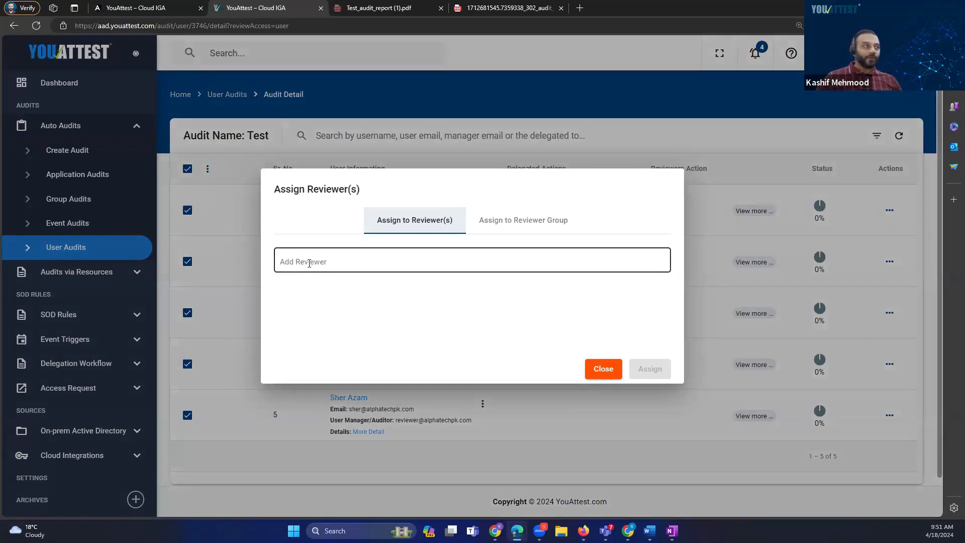
{"action": "left_click", "coordinate": [307, 262]}
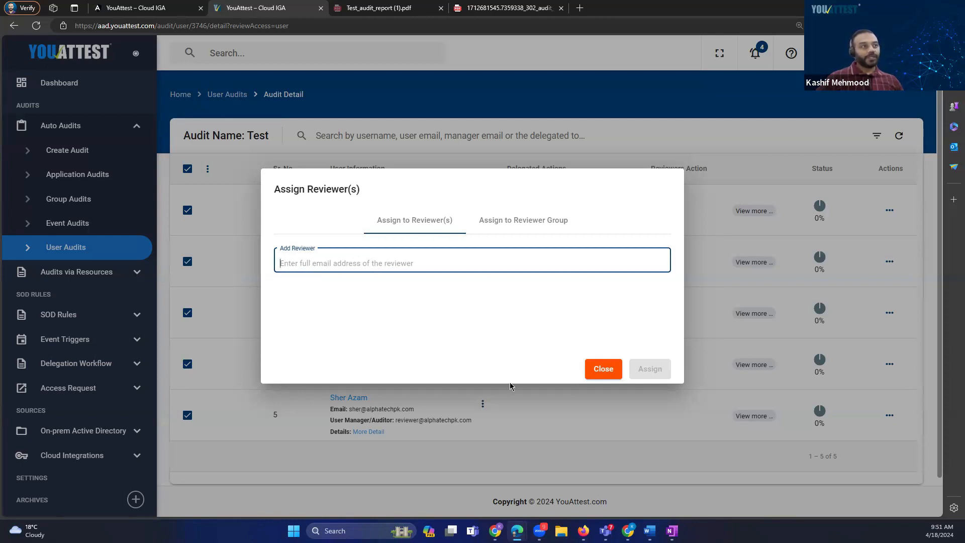
{"action": "left_click", "coordinate": [594, 377]}
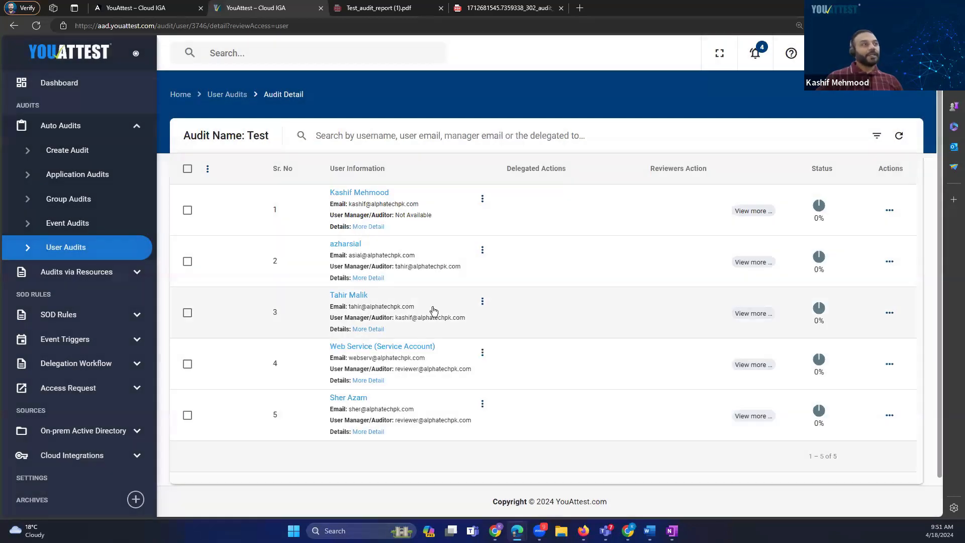
{"action": "left_click", "coordinate": [208, 171]}
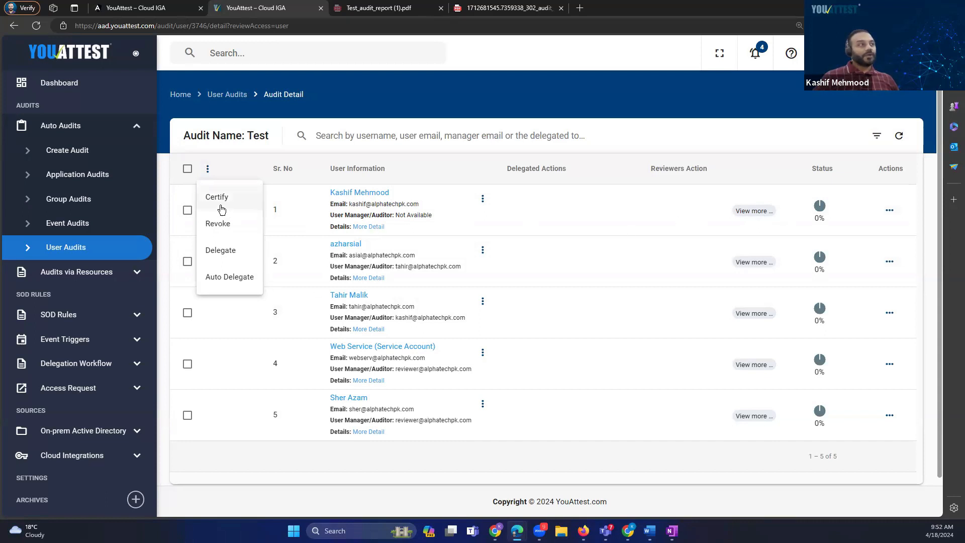
{"action": "left_click", "coordinate": [196, 176]}
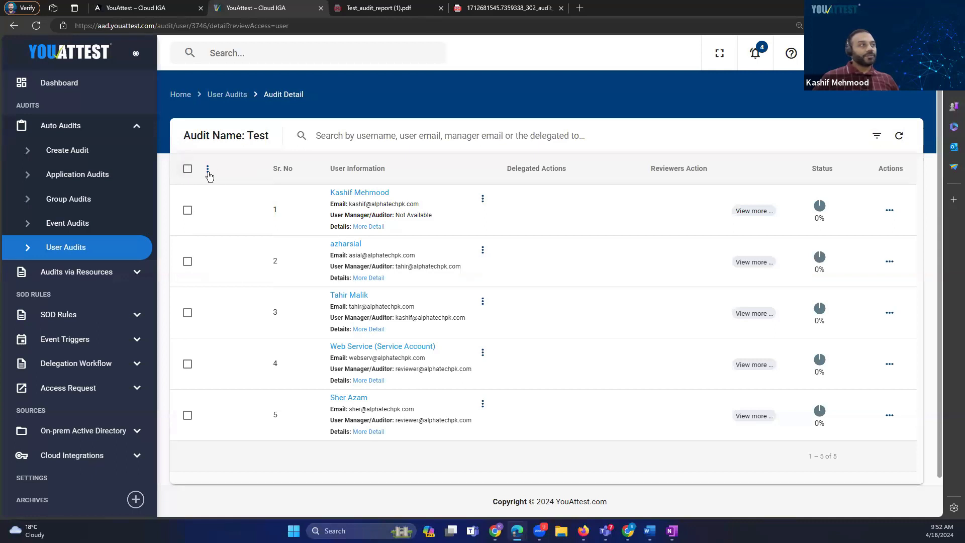
Reopen the second user's group list and certify their access to MS O365 Group
{"action": "left_click", "coordinate": [755, 262]}
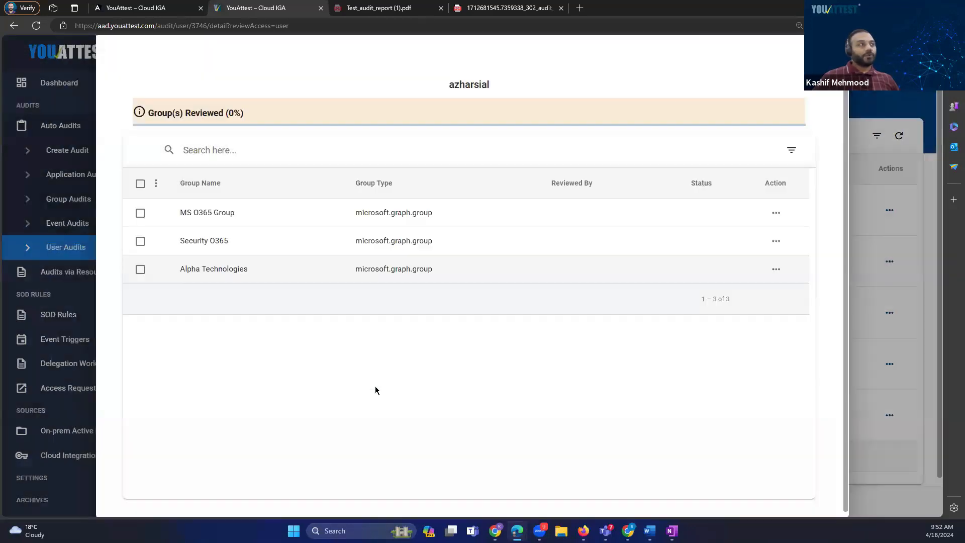
{"action": "left_click", "coordinate": [140, 215]}
{"action": "left_click", "coordinate": [156, 184]}
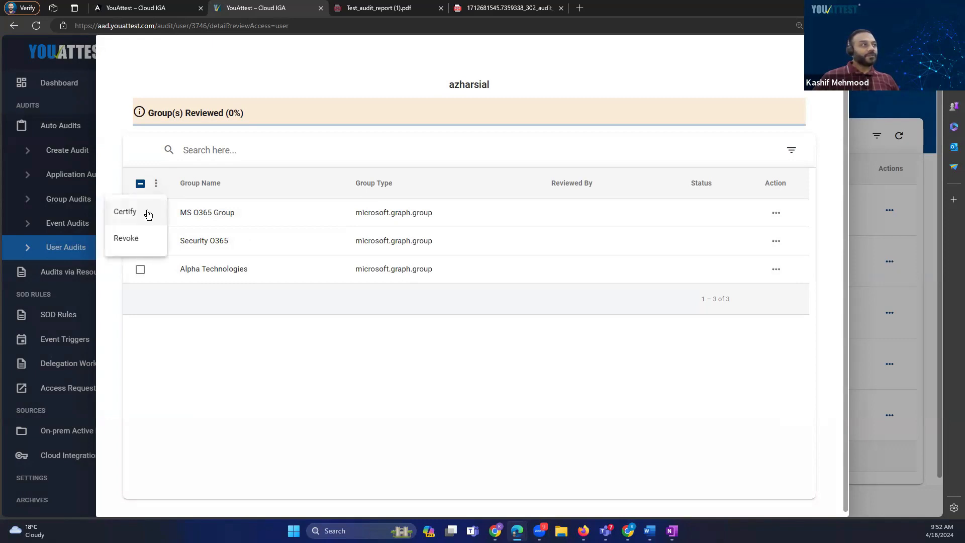
{"action": "left_click", "coordinate": [148, 215]}
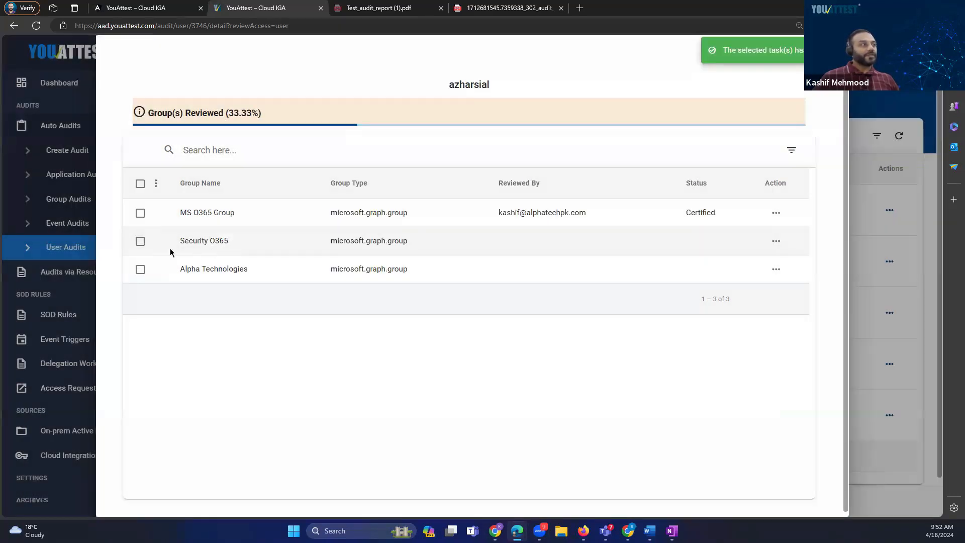
Revoke the second user's access to the Security O365 group
{"action": "left_click", "coordinate": [141, 243]}
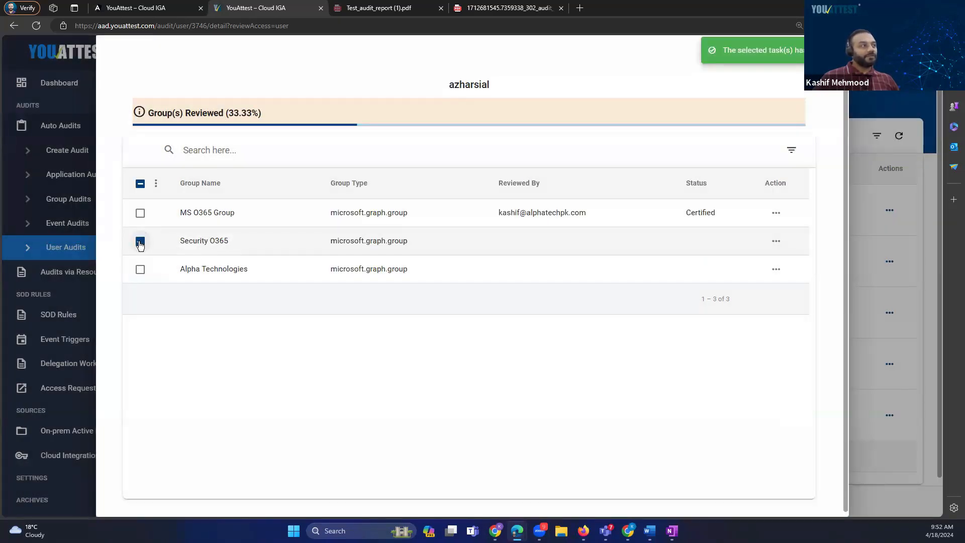
{"action": "left_click", "coordinate": [156, 184]}
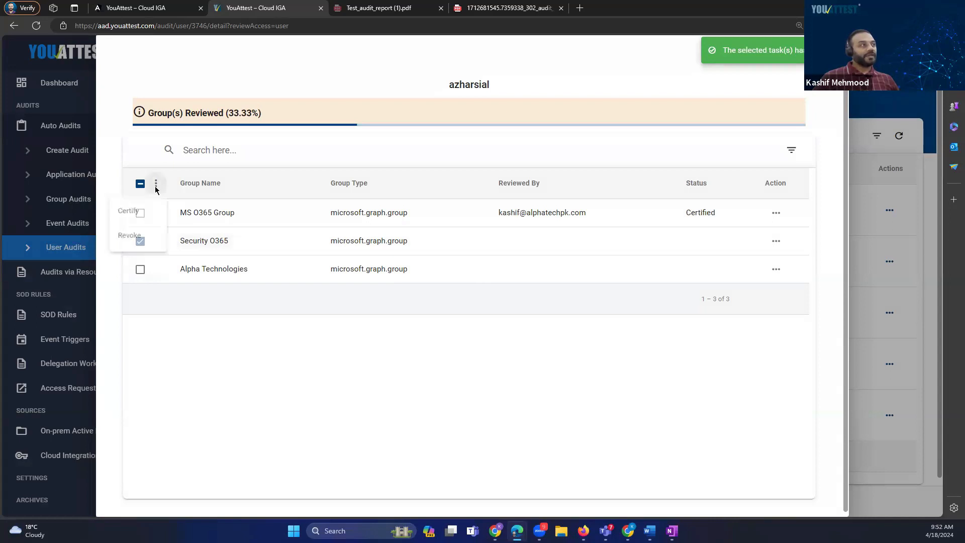
{"action": "left_click", "coordinate": [137, 243]}
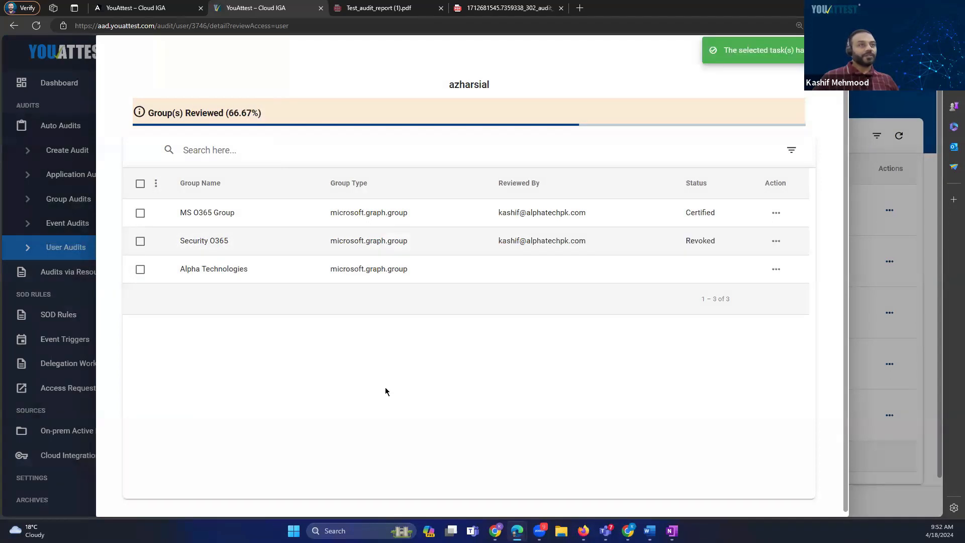
Certify the second user's access to the Alpha Technologies group and return to the audit's user list
{"action": "left_click", "coordinate": [141, 270]}
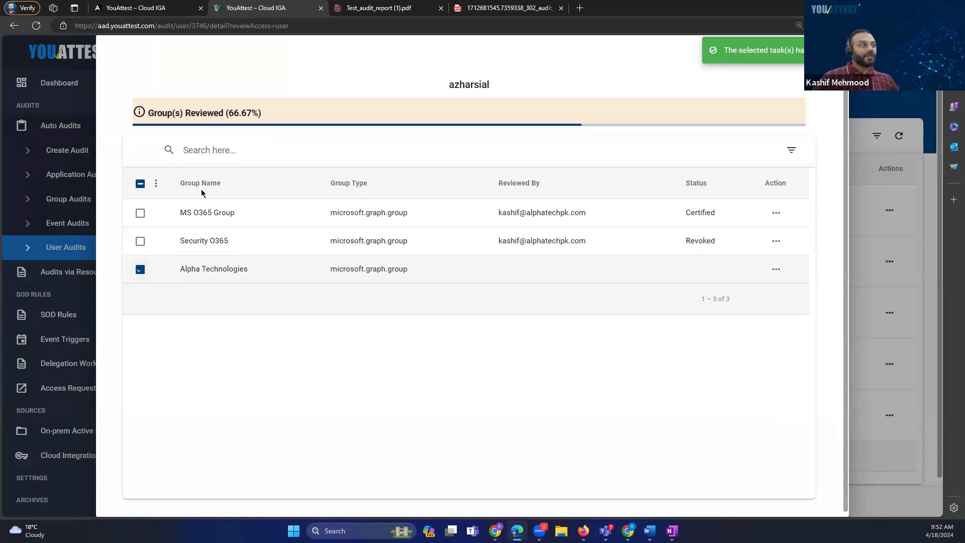
{"action": "left_click", "coordinate": [156, 184]}
{"action": "left_click", "coordinate": [134, 211]}
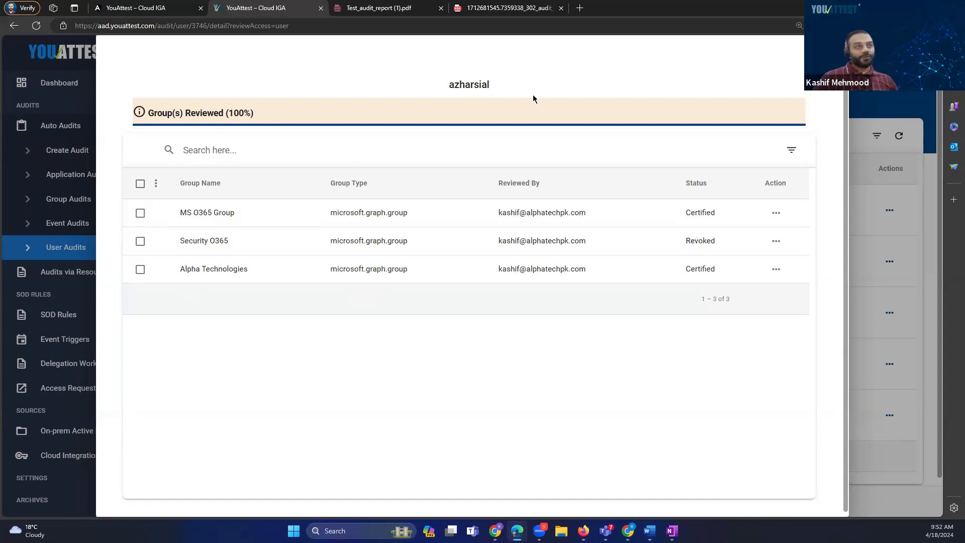
{"action": "left_click", "coordinate": [65, 217]}
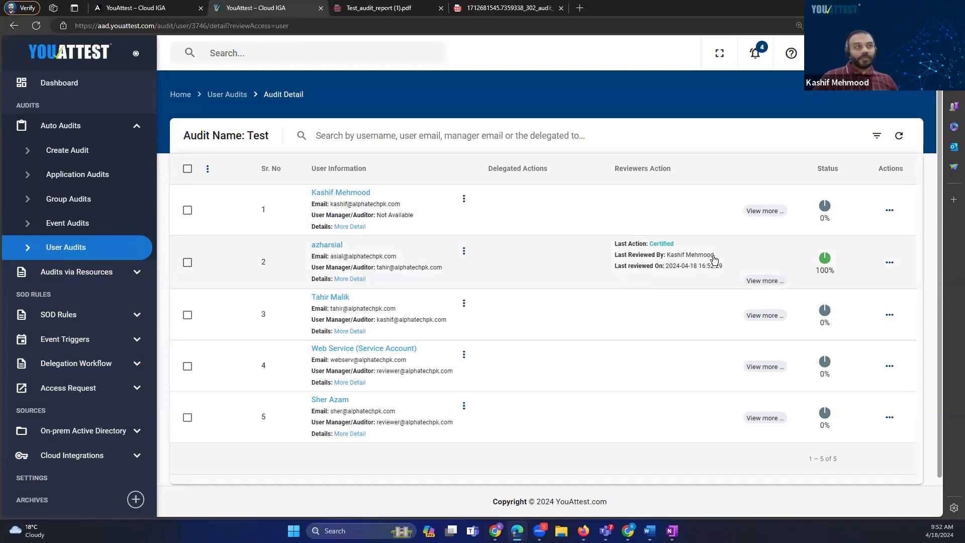
Check the second user's last review date, view the Test_audit_report (1).pdf sample report, and return to the Test audit
{"action": "left_click_drag", "start_coordinate": [724, 273], "coordinate": [577, 284]}
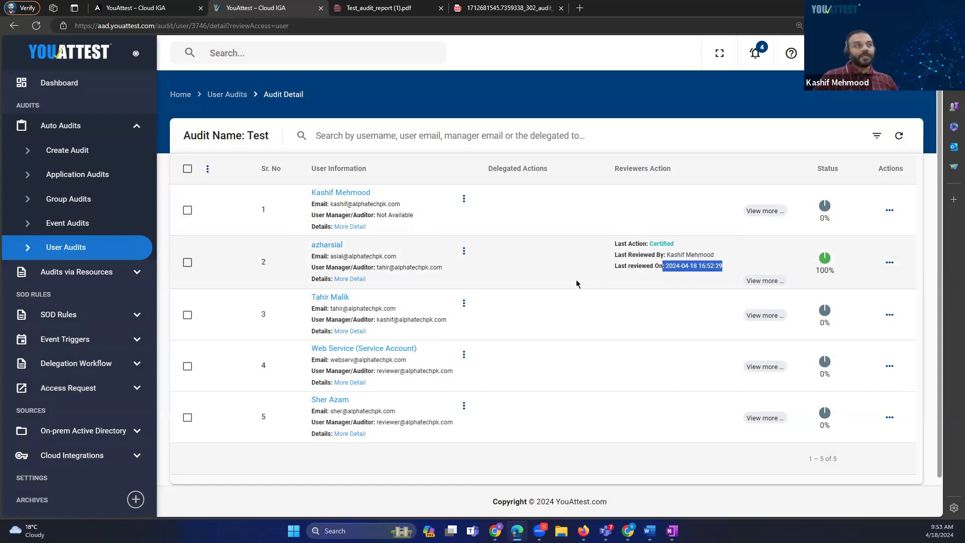
{"action": "left_click", "coordinate": [550, 274]}
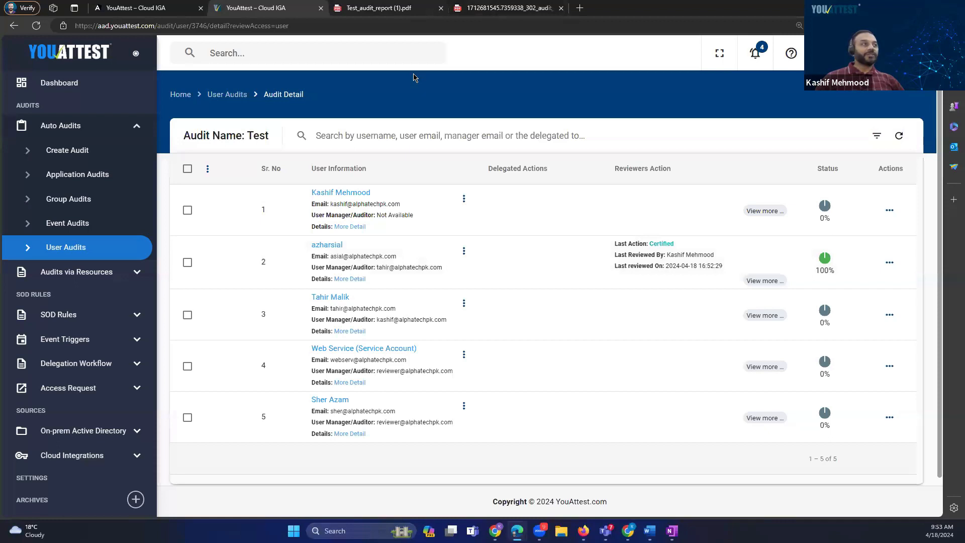
{"action": "left_click", "coordinate": [395, 9]}
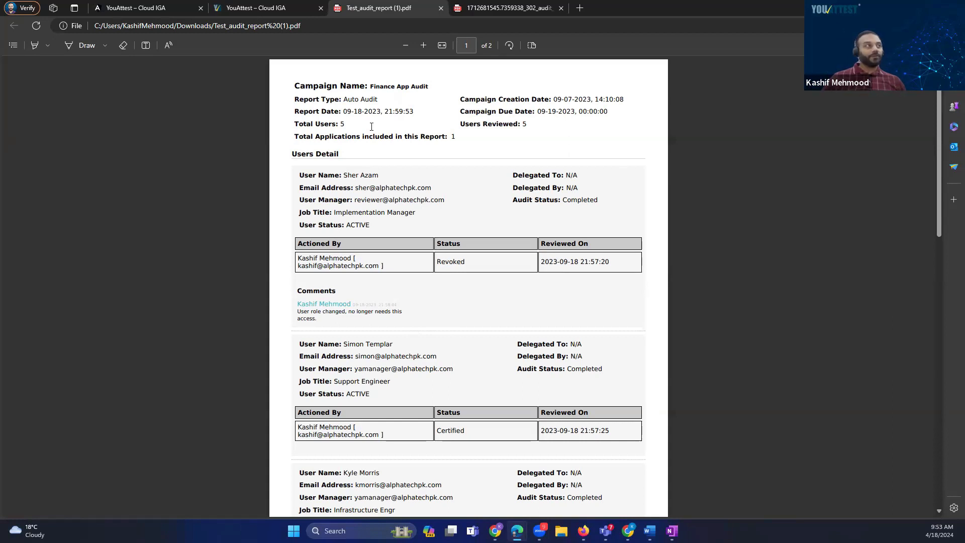
{"action": "left_click", "coordinate": [244, 9]}
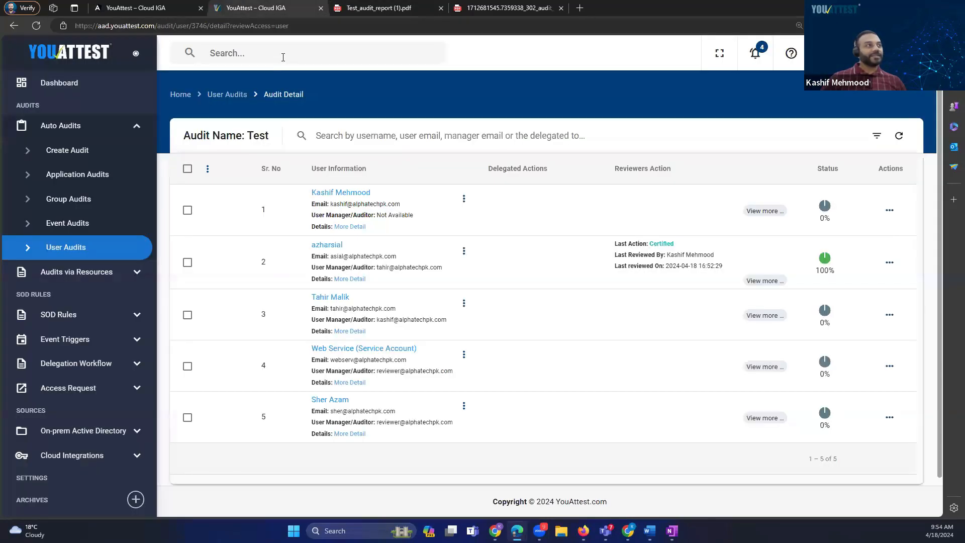